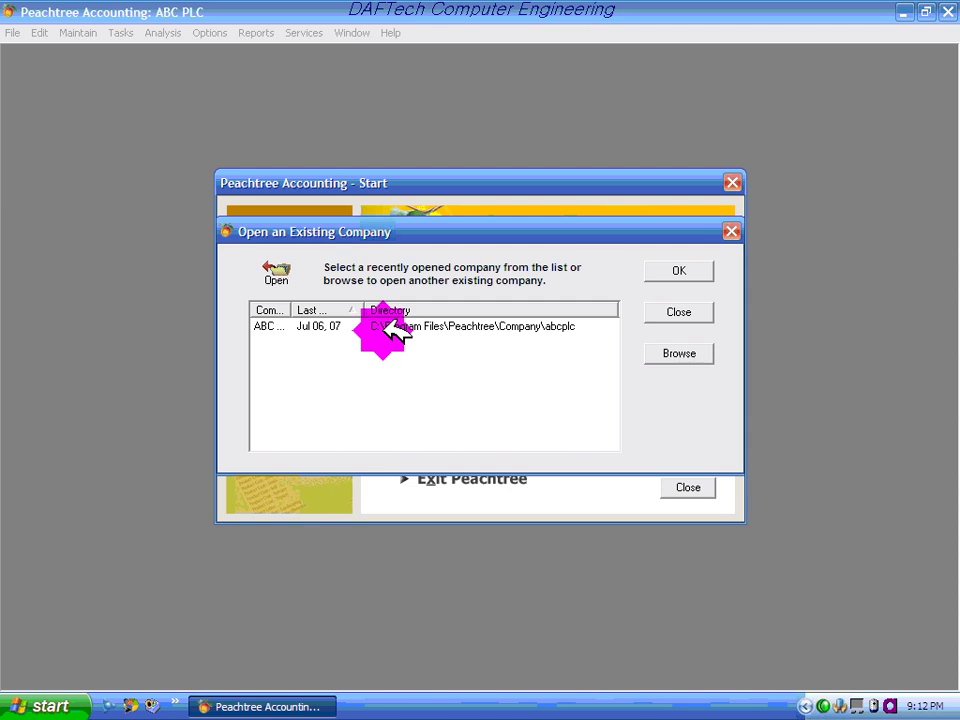
Log in to the ABC PLC company with the account password and close the welcome page
click(478, 364)
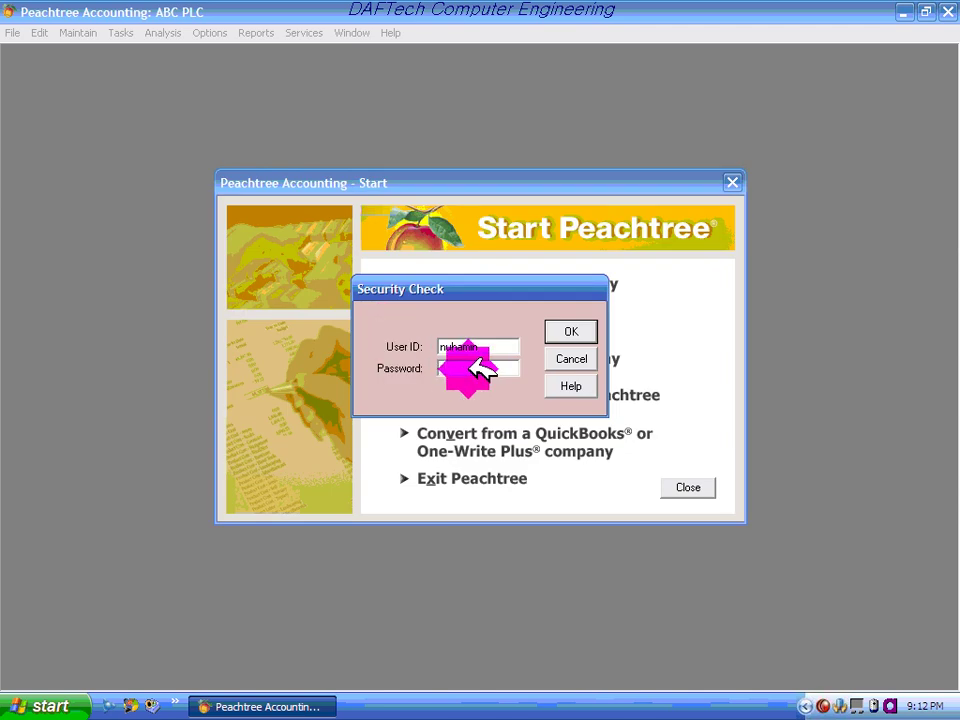
text(**)
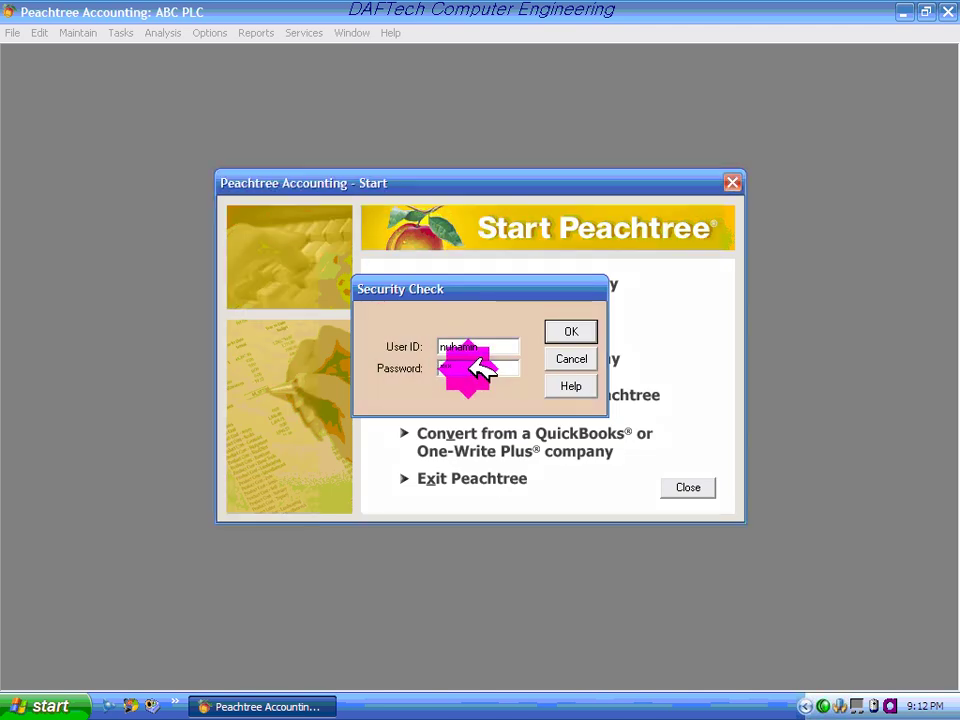
key(Return)
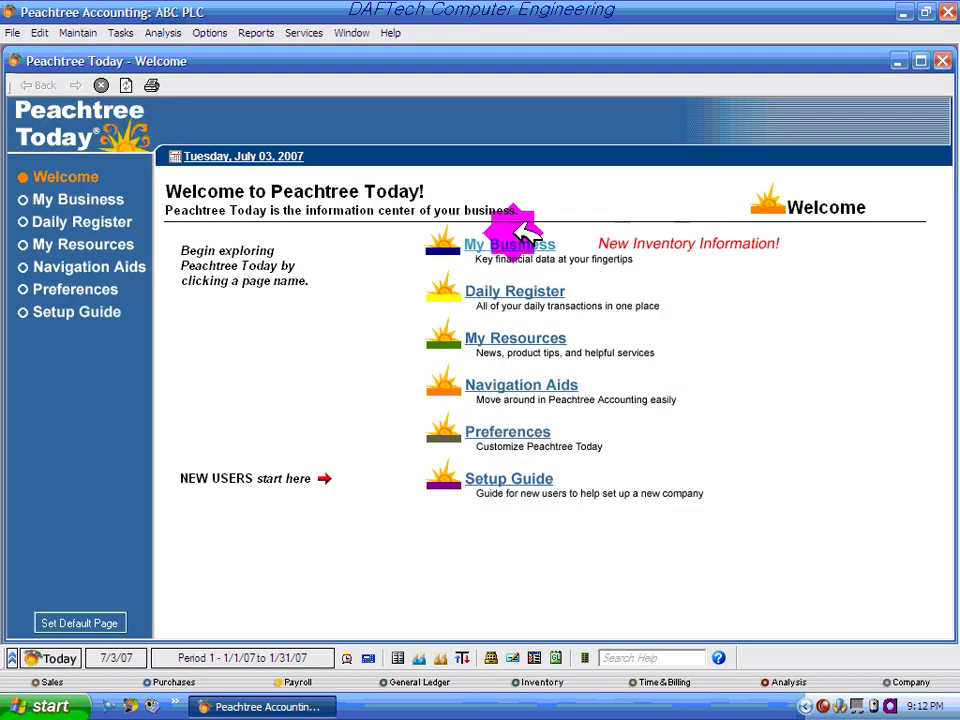
click(942, 61)
Start the Year-End Wizard, keep Fiscal and Payroll Tax Years as the years to close, and continue past the unprinted items
click(116, 32)
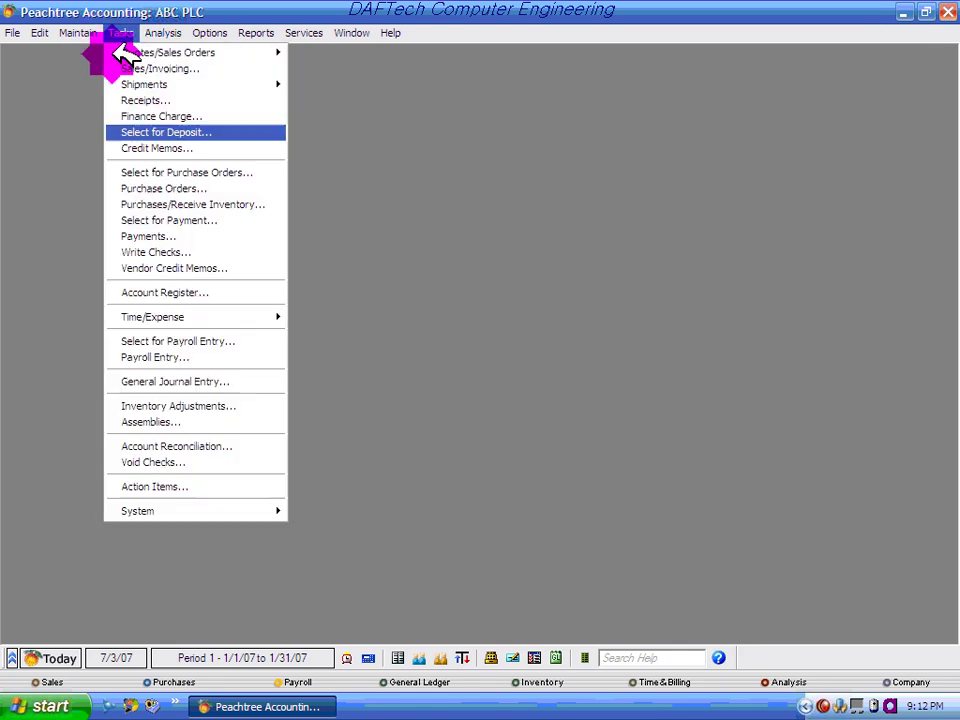
mouse_move(234, 511)
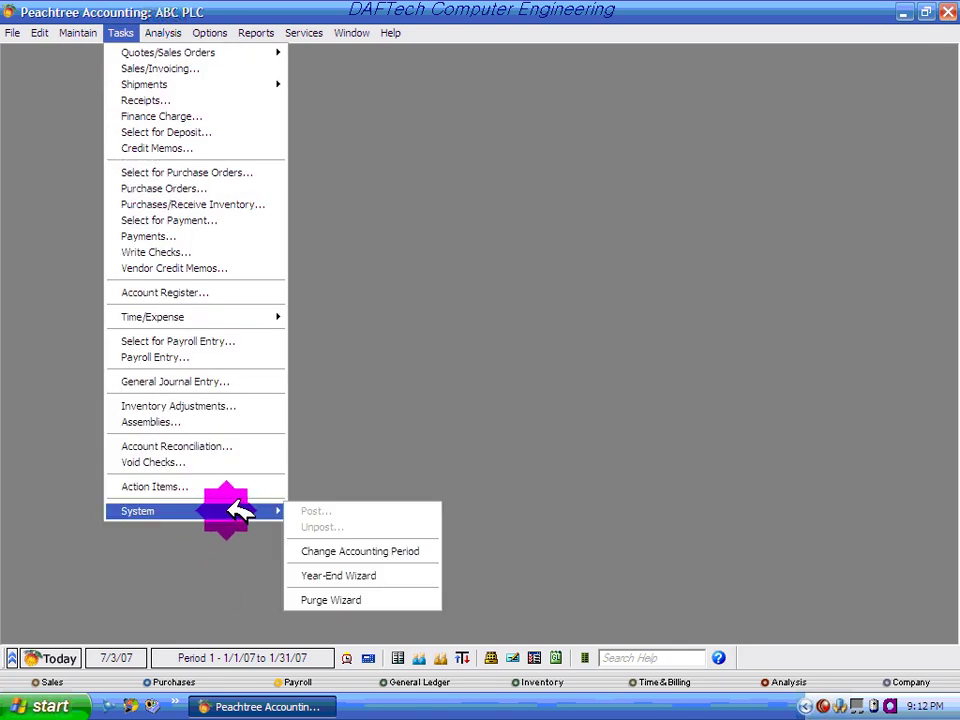
click(378, 575)
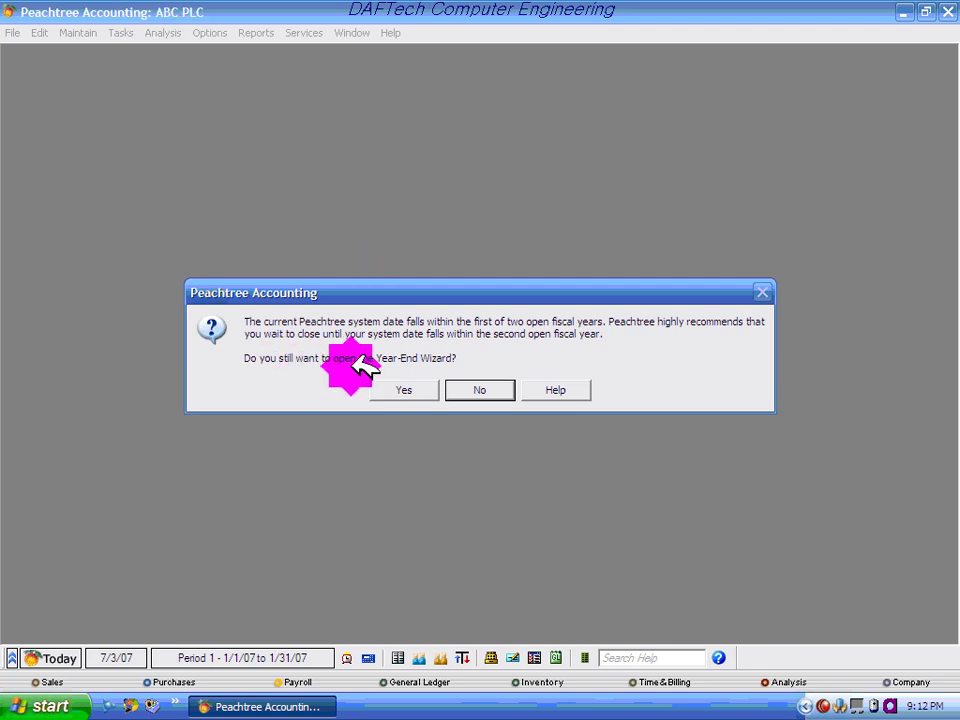
click(402, 390)
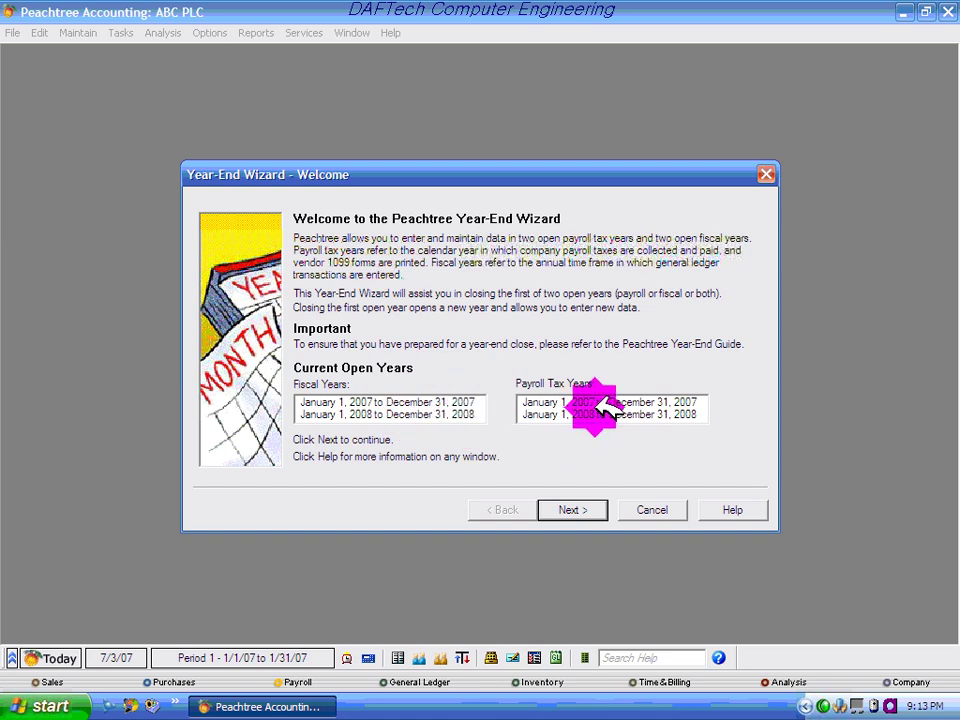
click(573, 510)
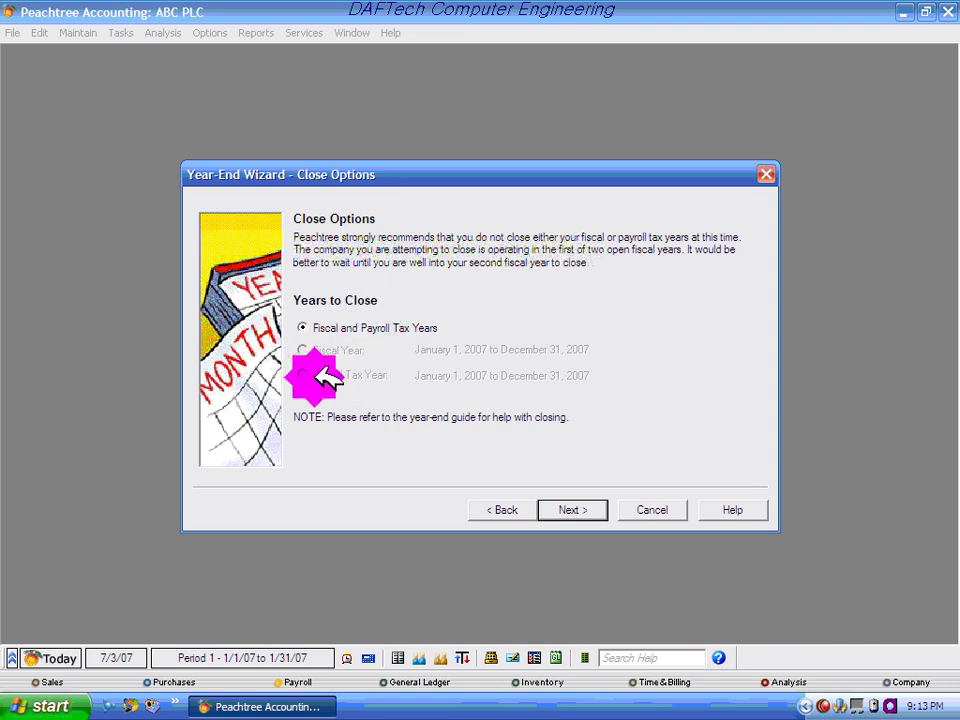
click(572, 510)
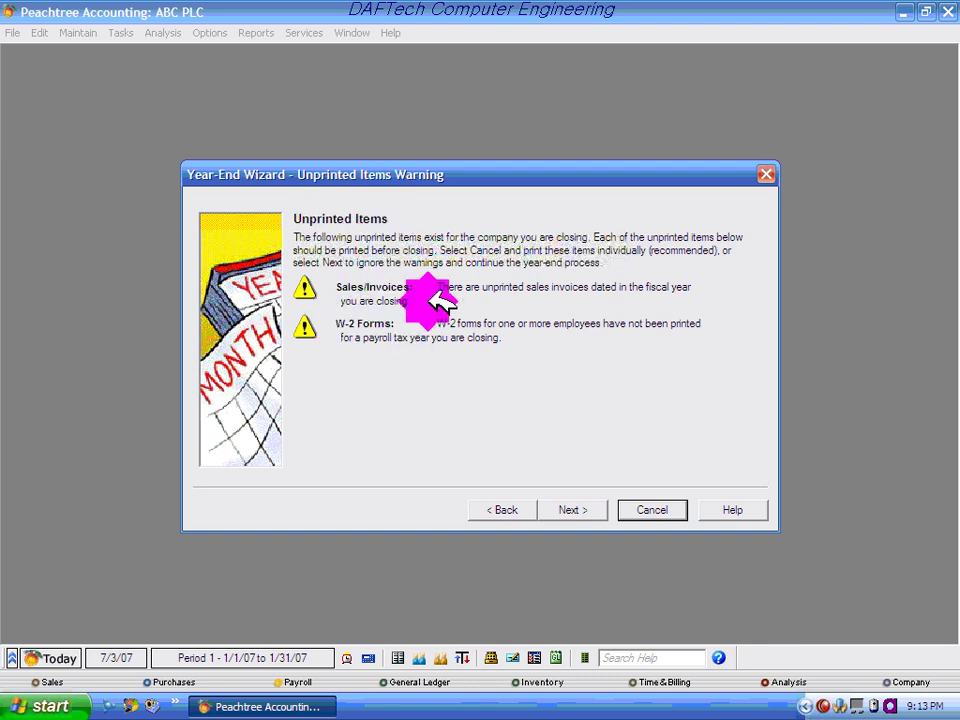
click(574, 510)
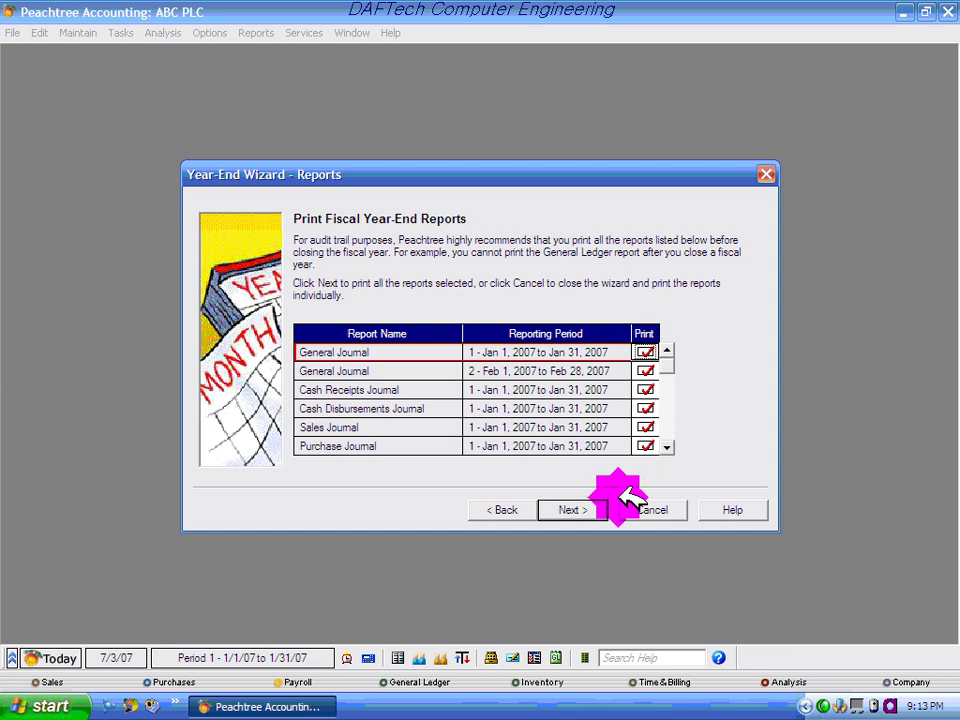
Exclude every listed fiscal year-end report from printing and continue to the company data backup
click(645, 352)
click(648, 371)
click(648, 390)
click(648, 408)
click(648, 427)
click(648, 446)
scroll(670, 448, down, 6)
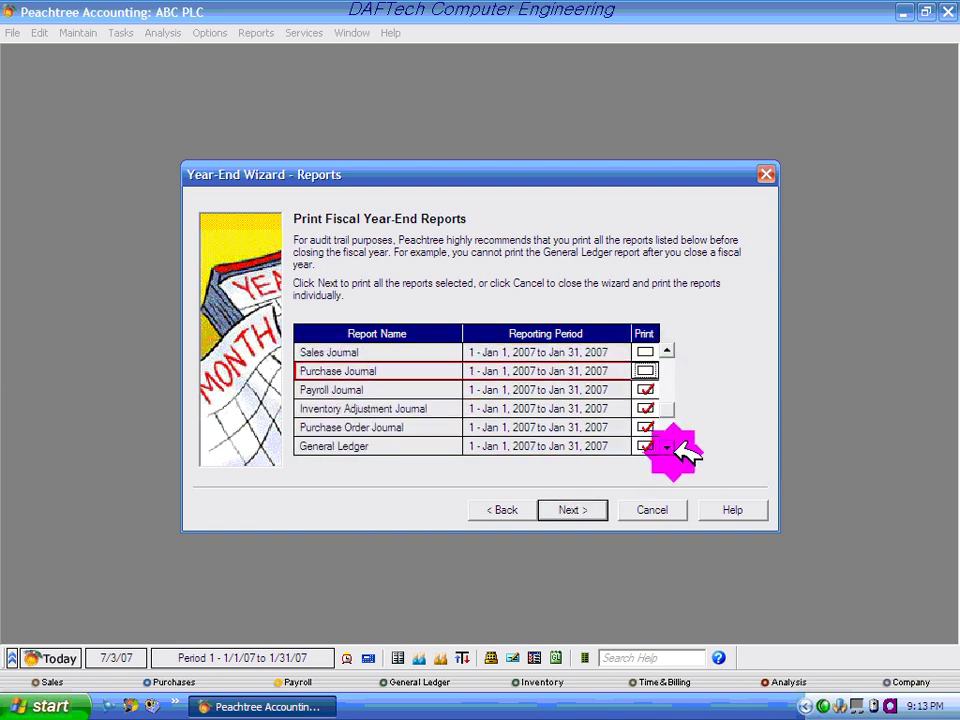
click(646, 352)
click(646, 371)
click(646, 390)
click(646, 408)
click(646, 427)
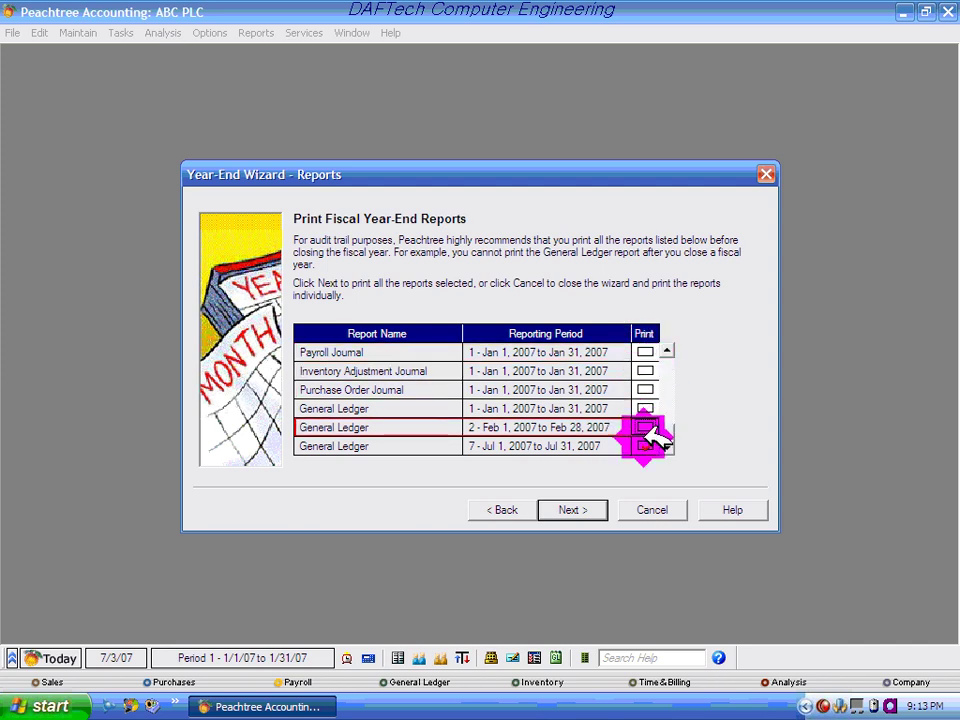
click(646, 446)
mouse_move(668, 420)
mouse_down()
mouse_move(655, 300)
mouse_move(670, 405)
mouse_move(662, 444)
mouse_up()
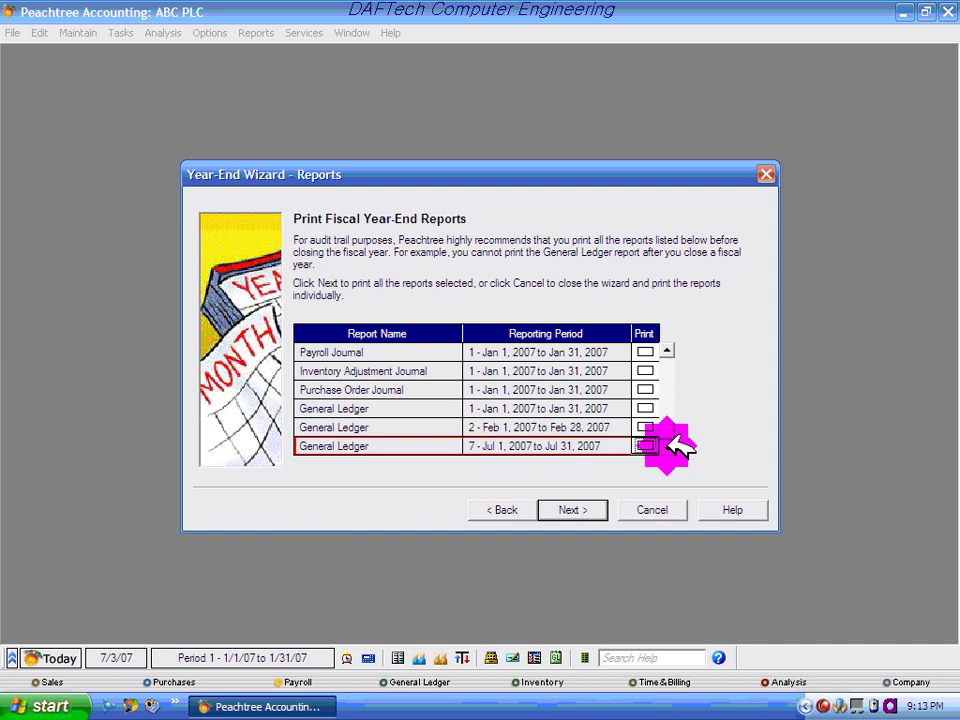
click(580, 510)
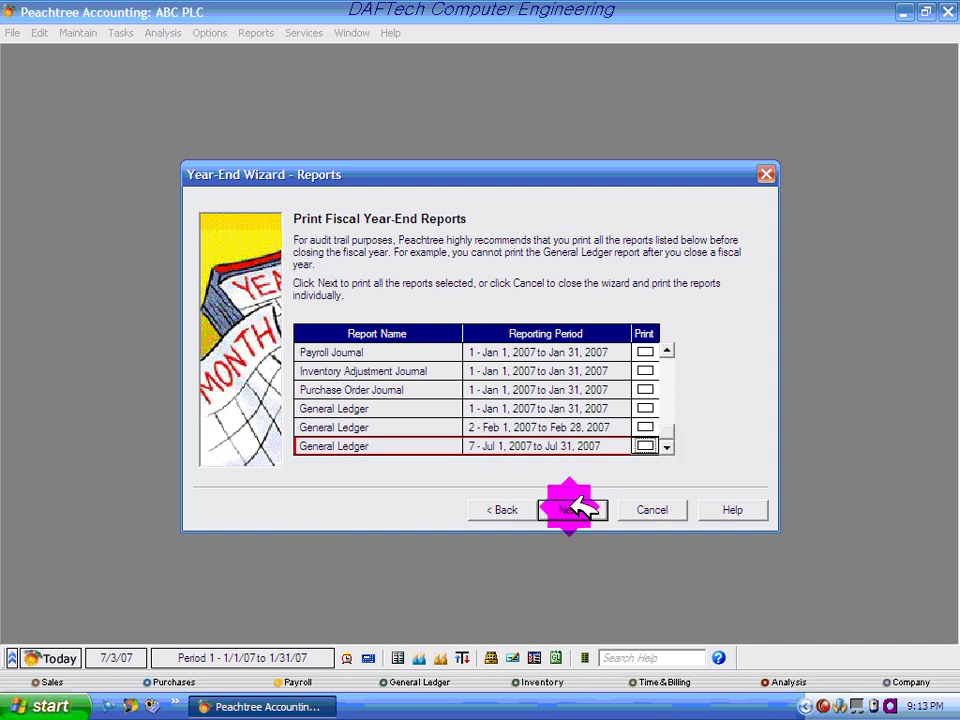
click(650, 340)
click(566, 510)
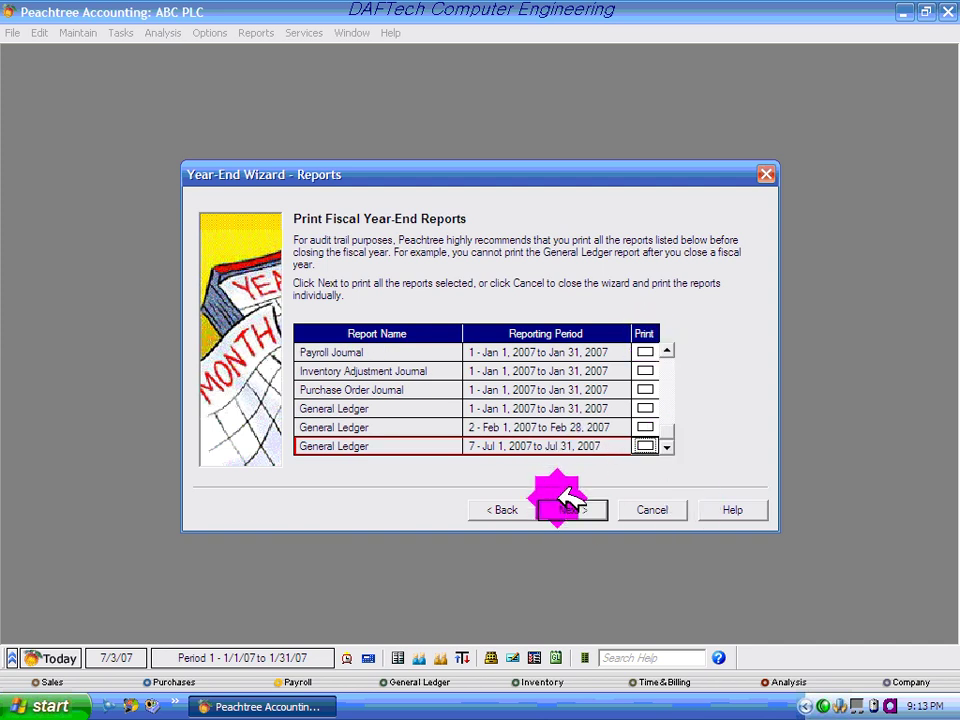
Back up the company data as ABC PLC-070307 in a new folder named pyearend on the C: drive
click(340, 304)
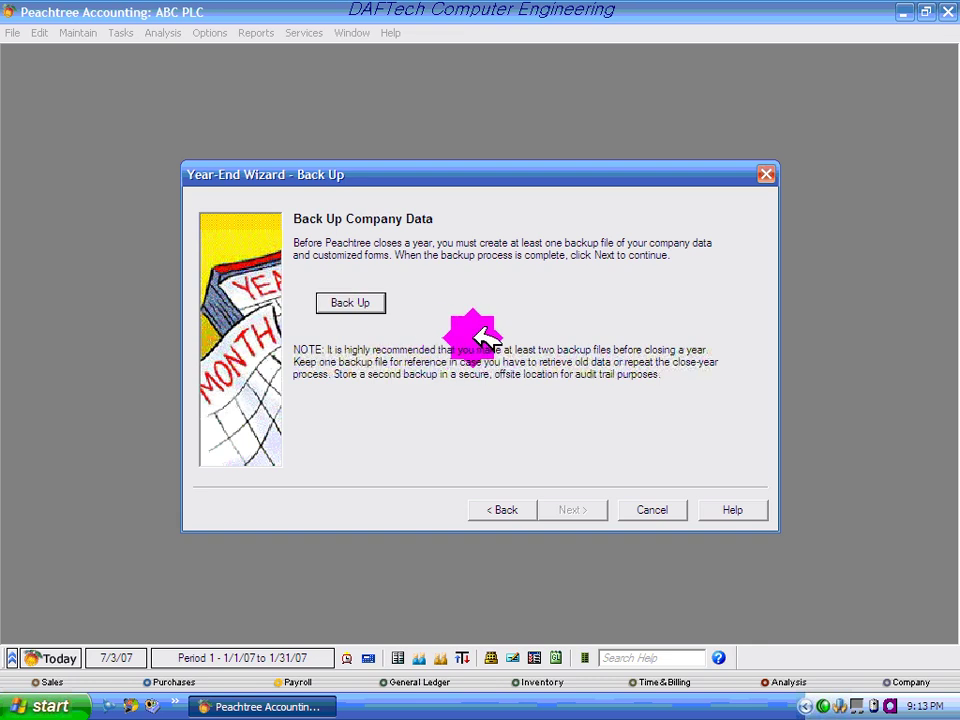
click(376, 300)
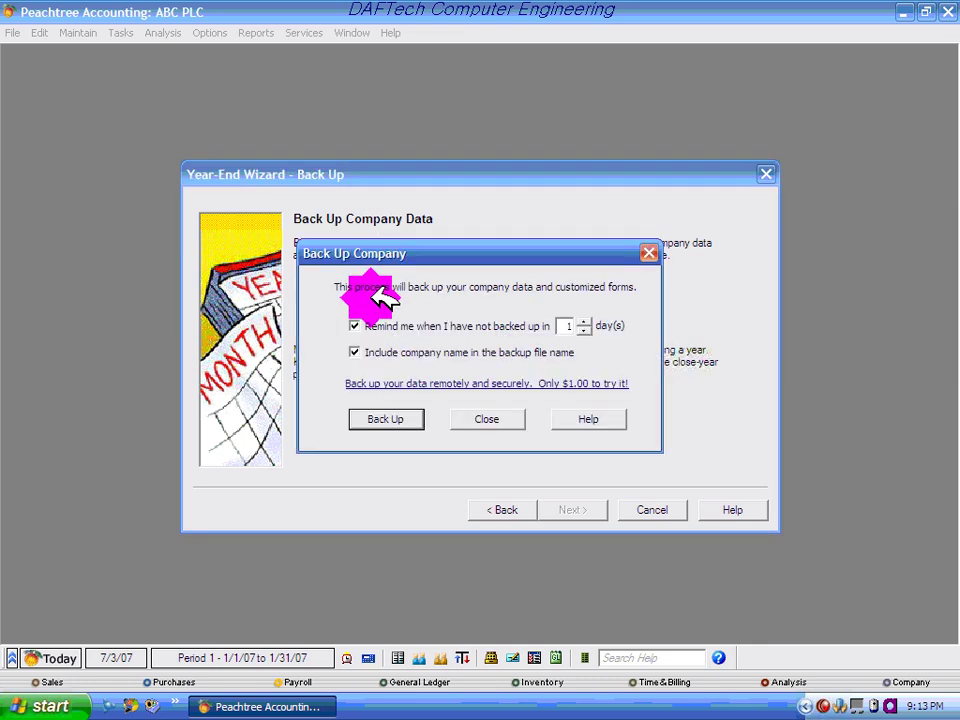
click(392, 418)
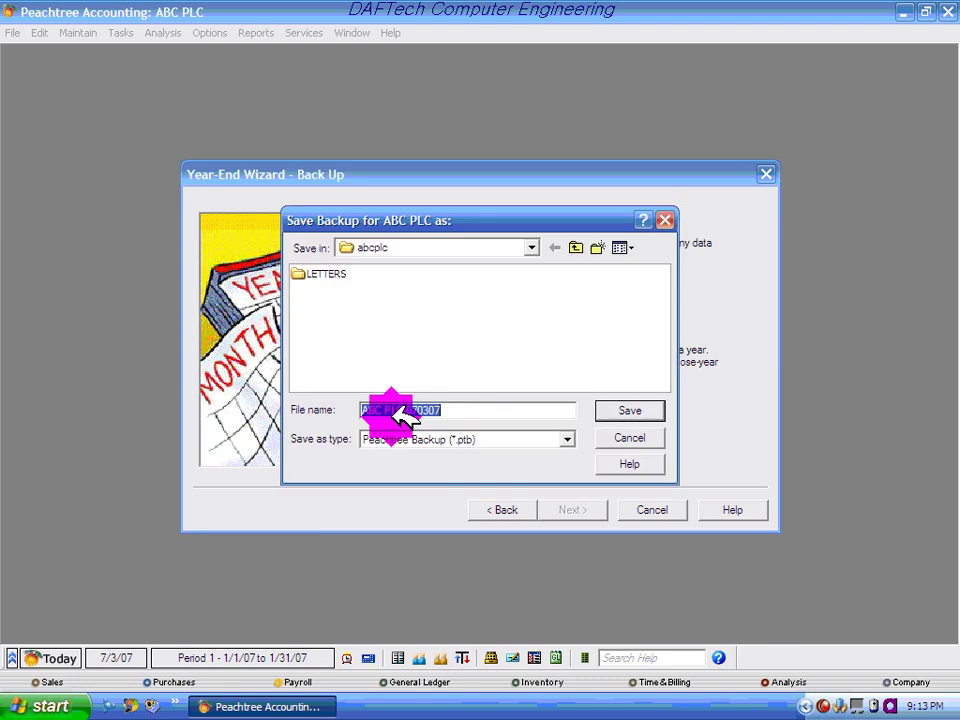
click(450, 250)
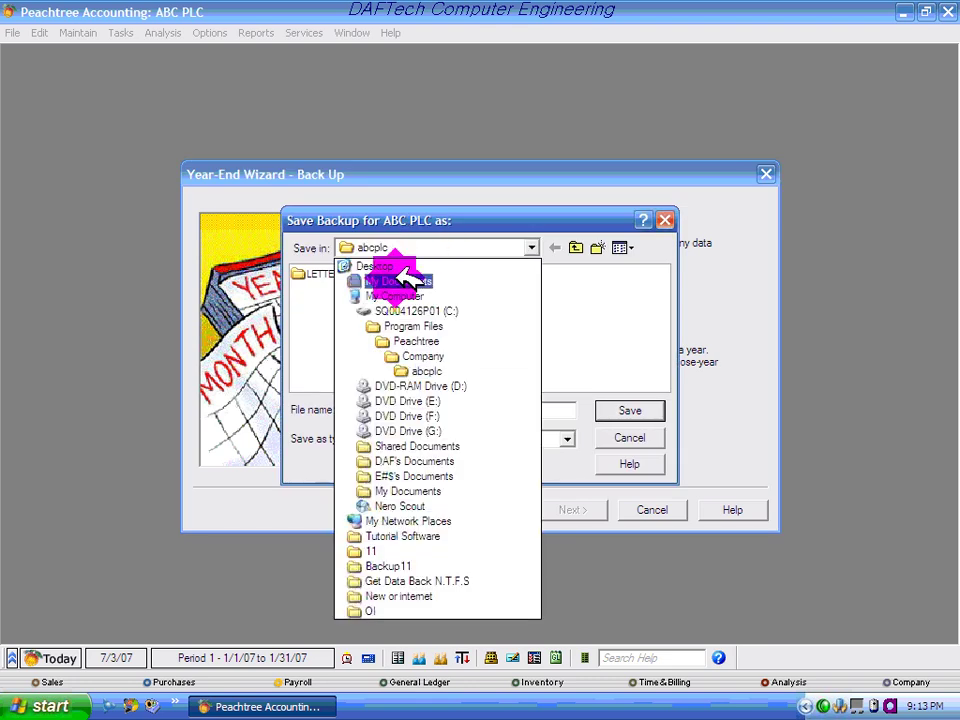
click(430, 311)
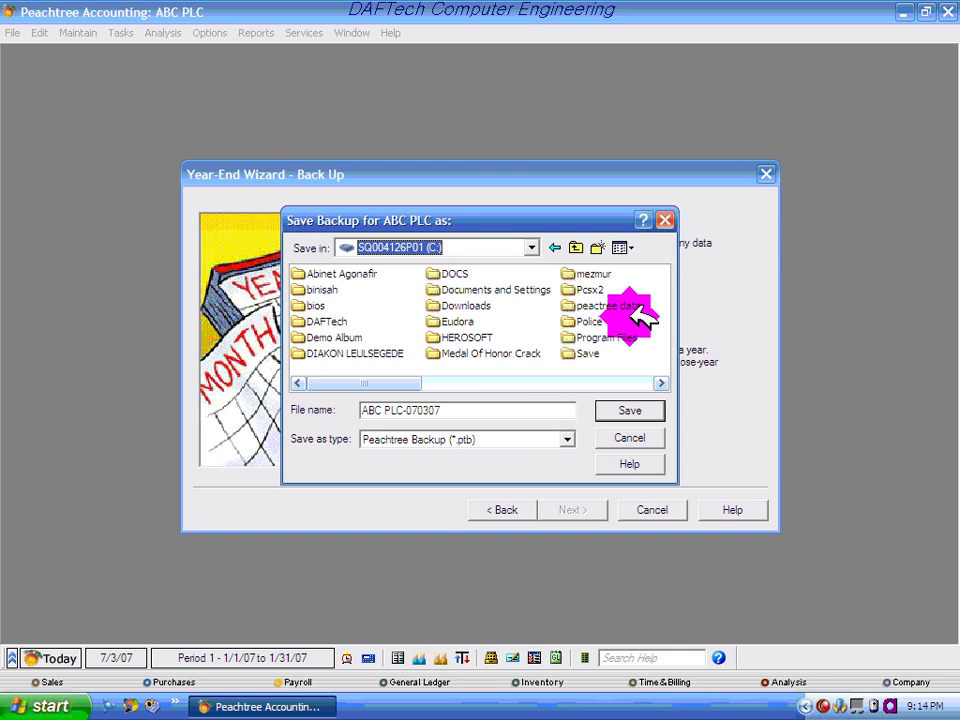
click(604, 245)
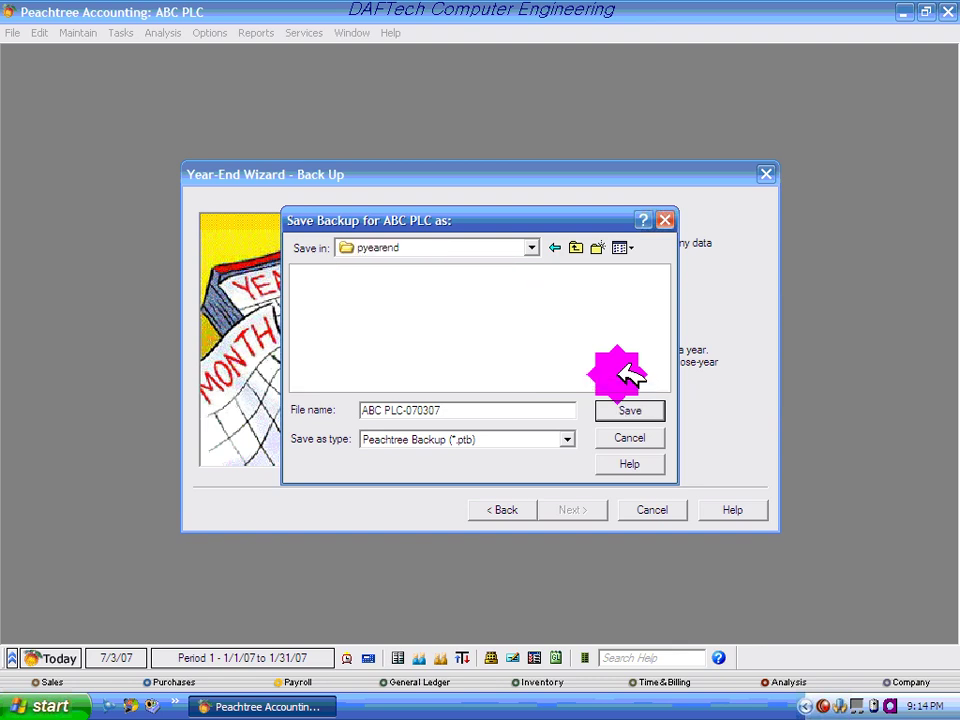
click(634, 405)
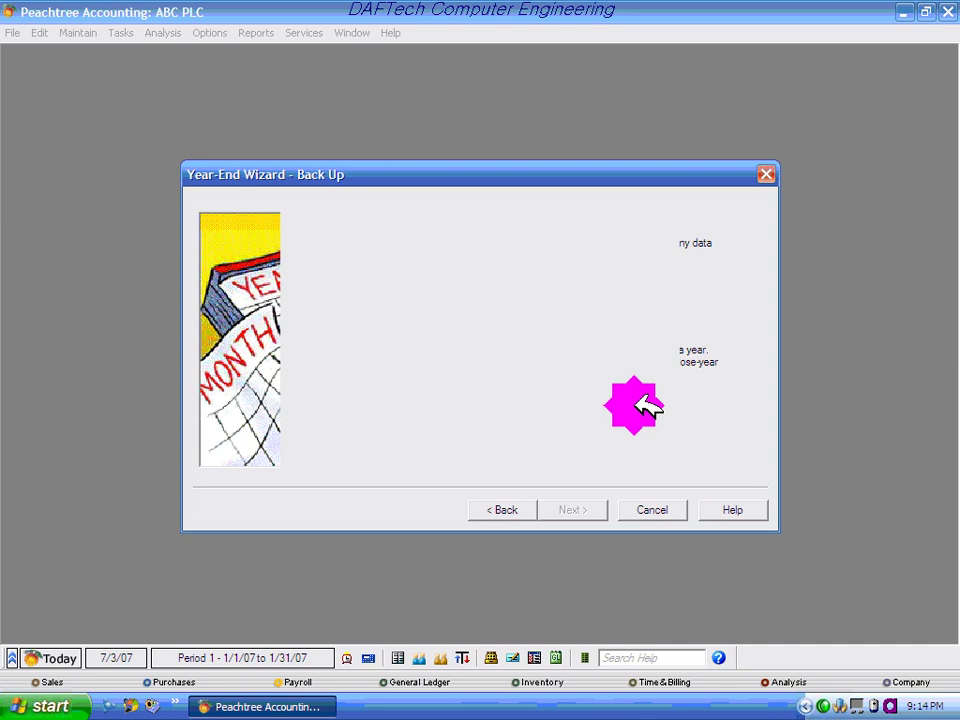
click(440, 378)
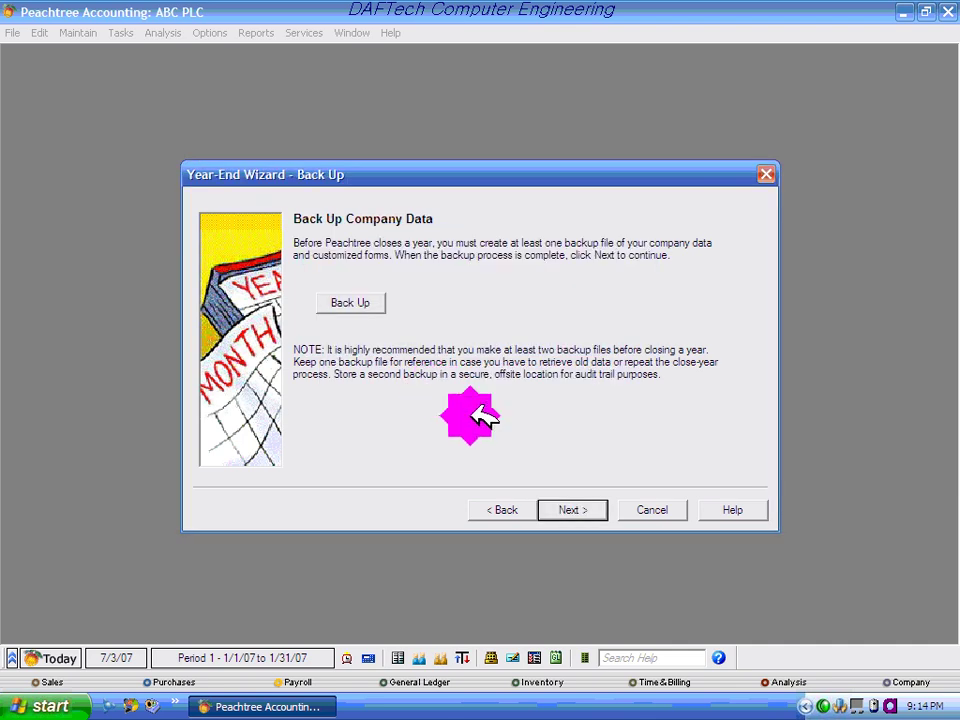
Continue to the new open fiscal years and display the periods of the next, then the current fiscal year
click(575, 509)
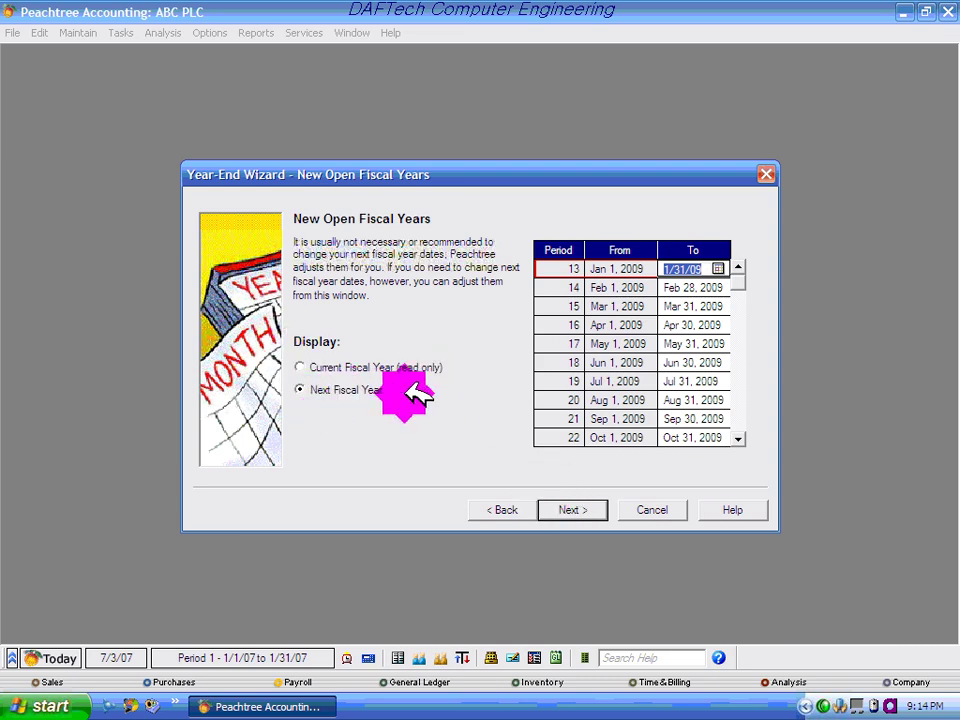
click(370, 390)
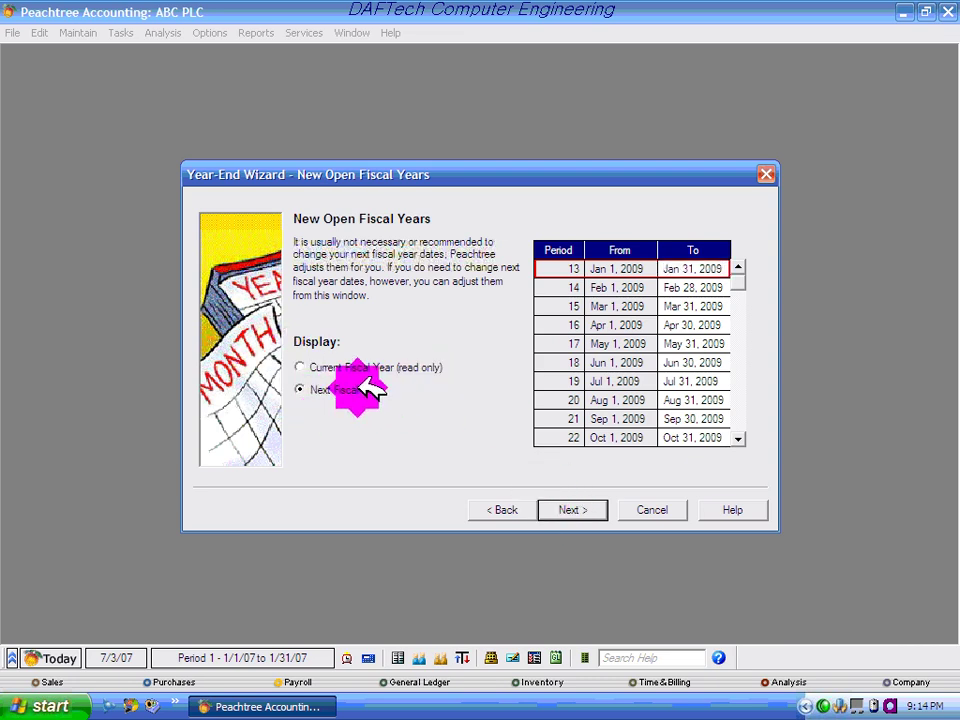
click(306, 366)
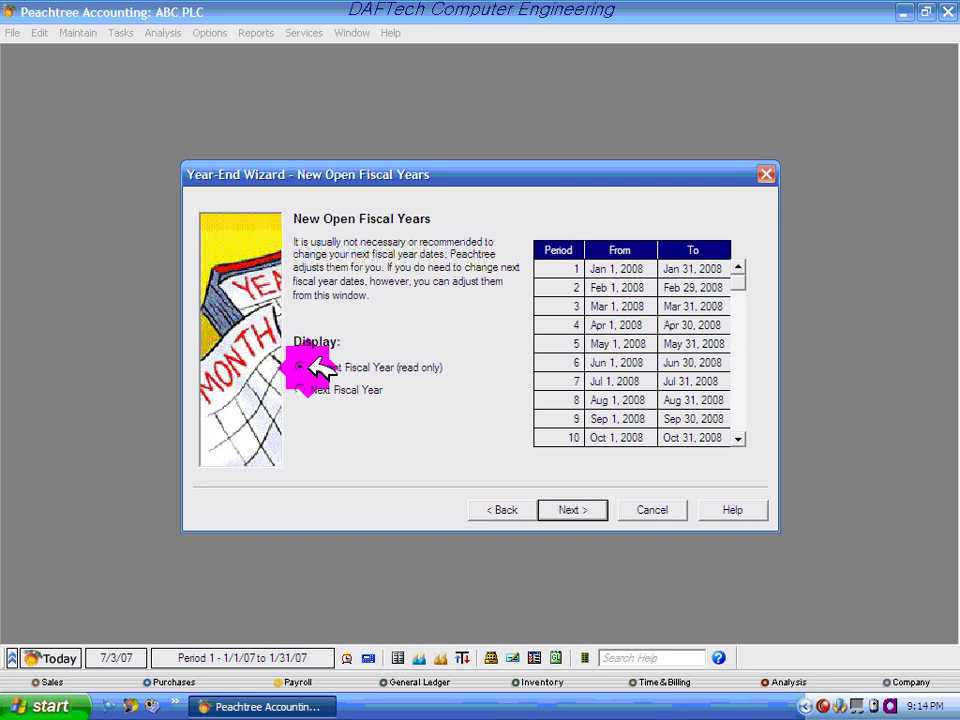
click(620, 266)
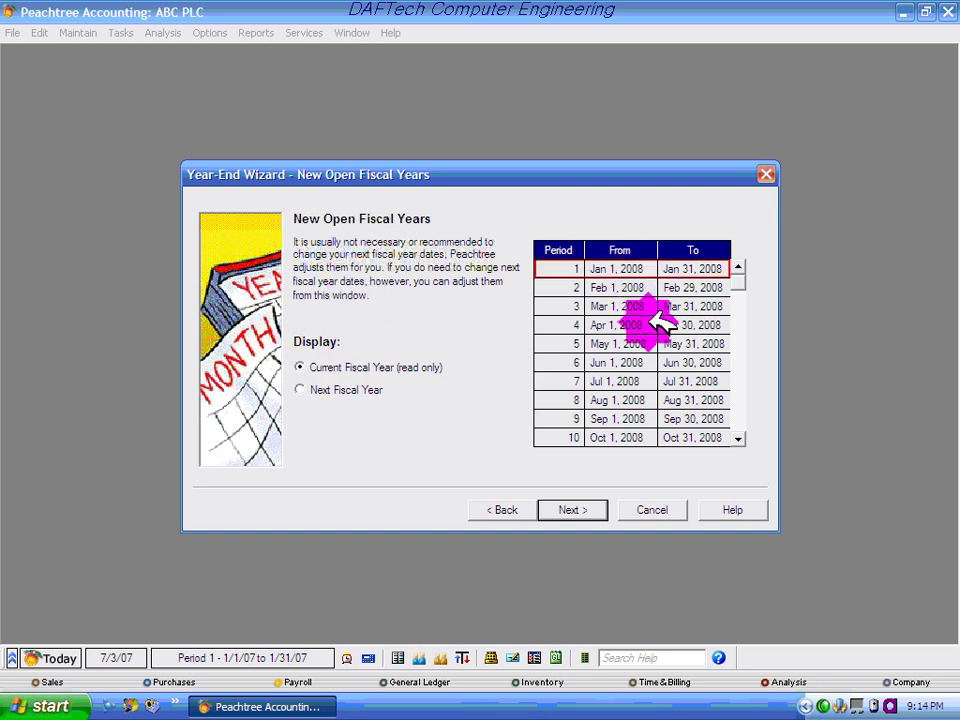
Accept the new fiscal years, confirm the year-end close, run the close process and finish the wizard
click(572, 510)
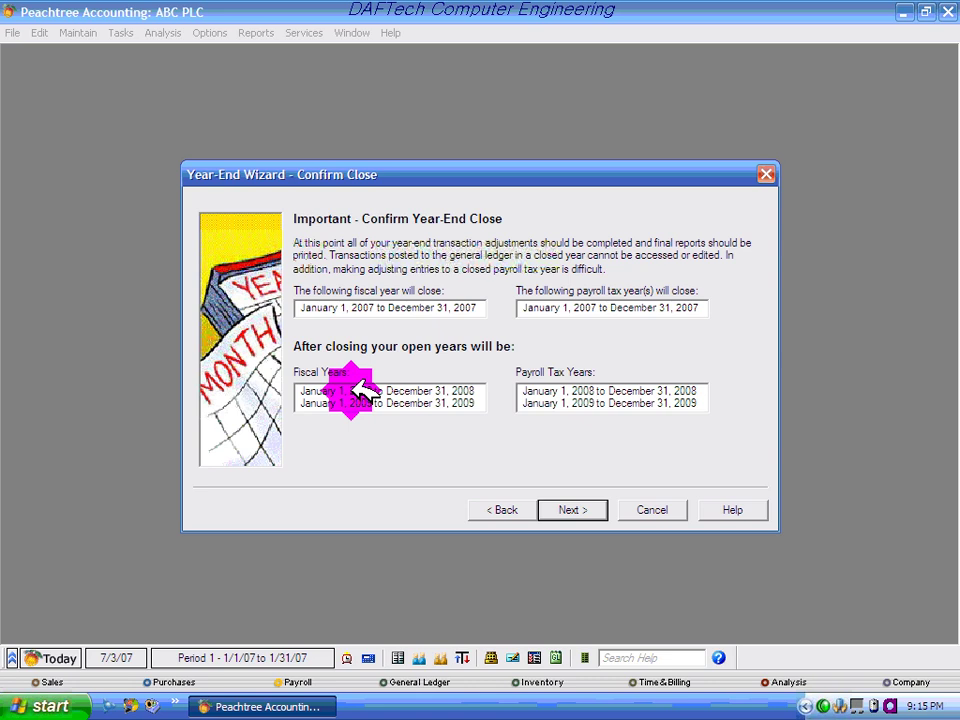
click(576, 509)
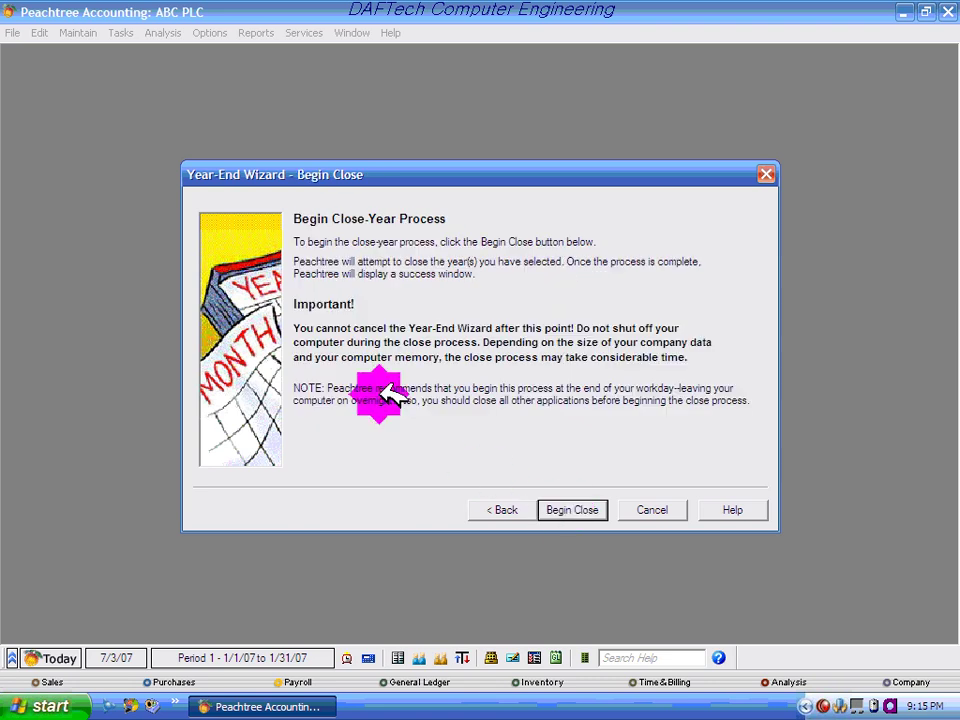
click(586, 508)
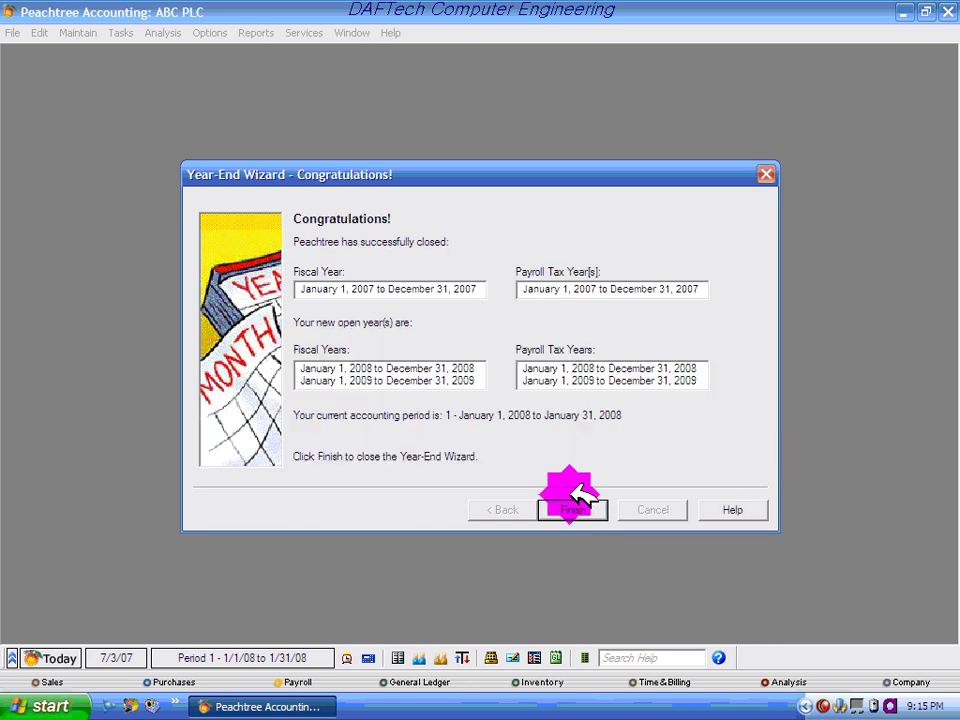
click(574, 505)
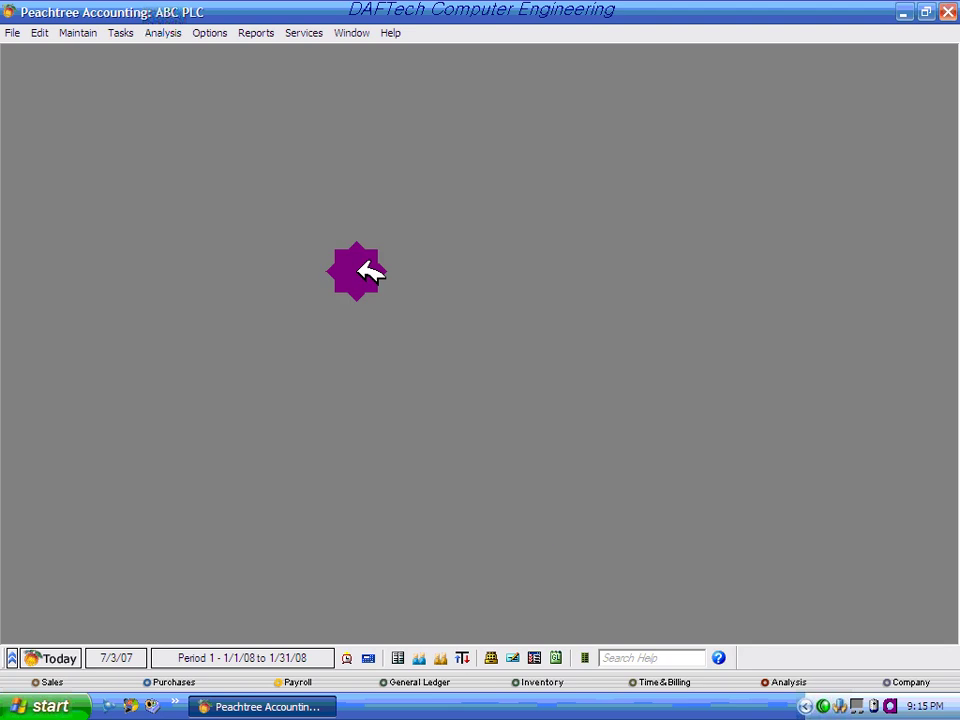
View the General Ledger report to check the account balances in the new period, and close it
click(258, 33)
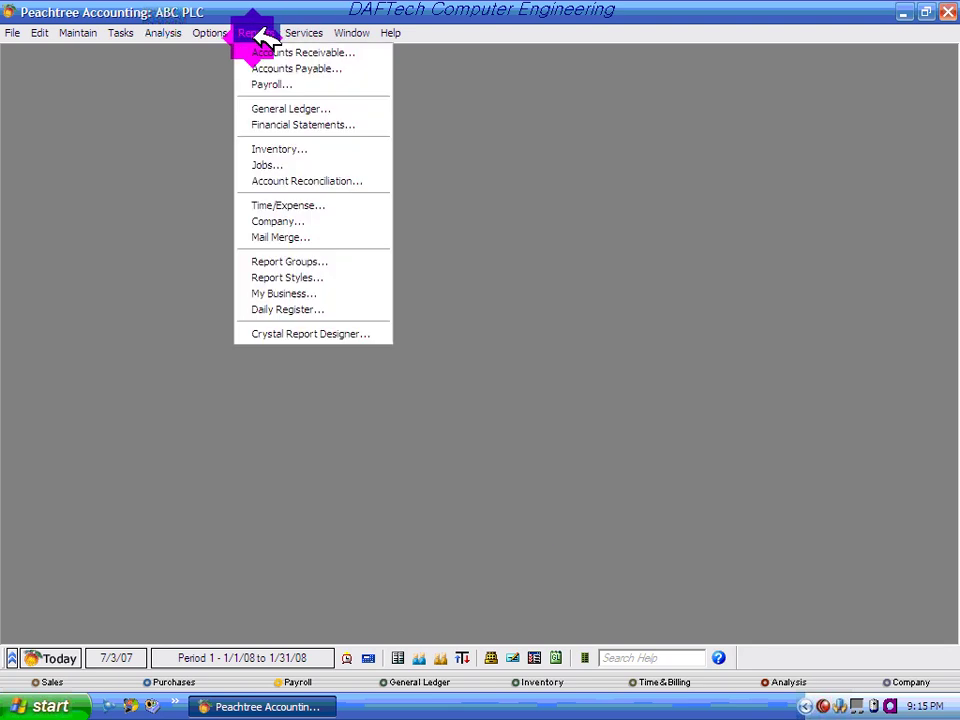
click(283, 108)
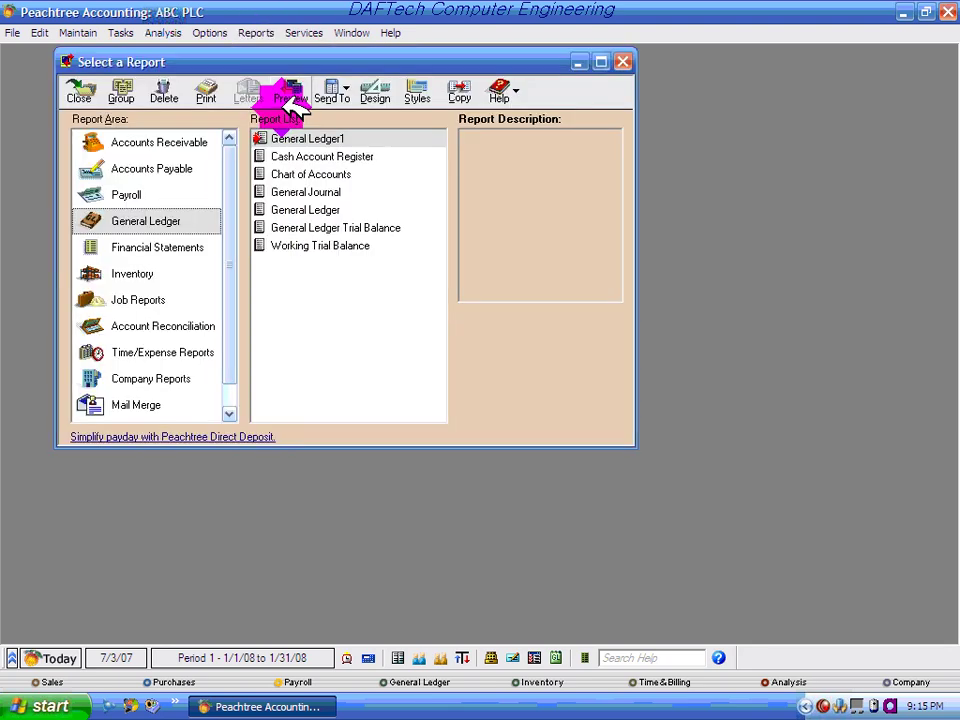
double_click(330, 210)
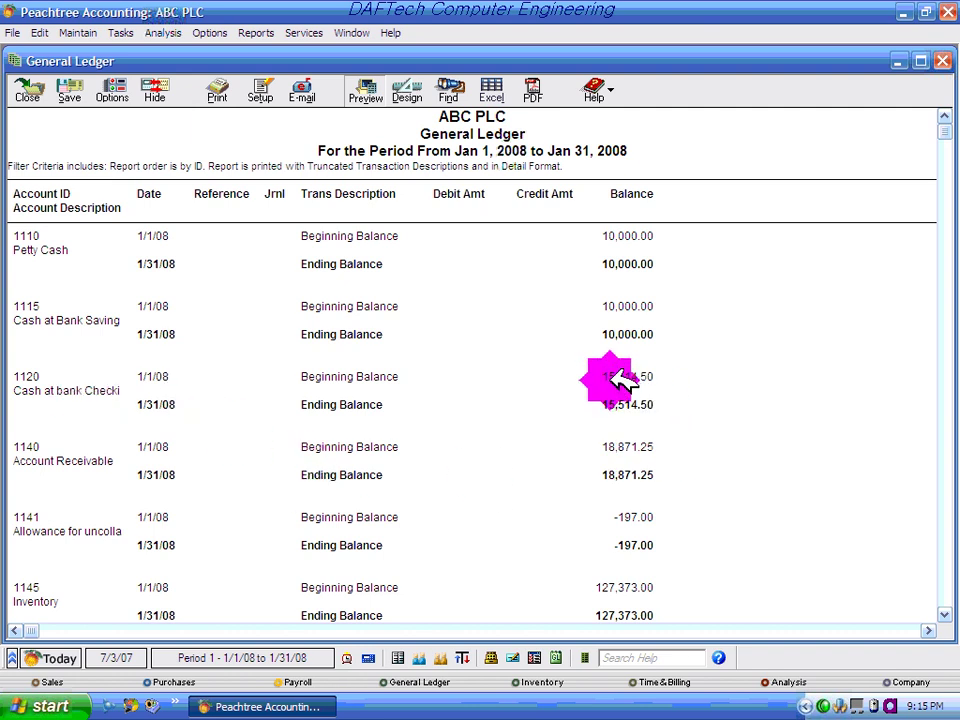
click(941, 60)
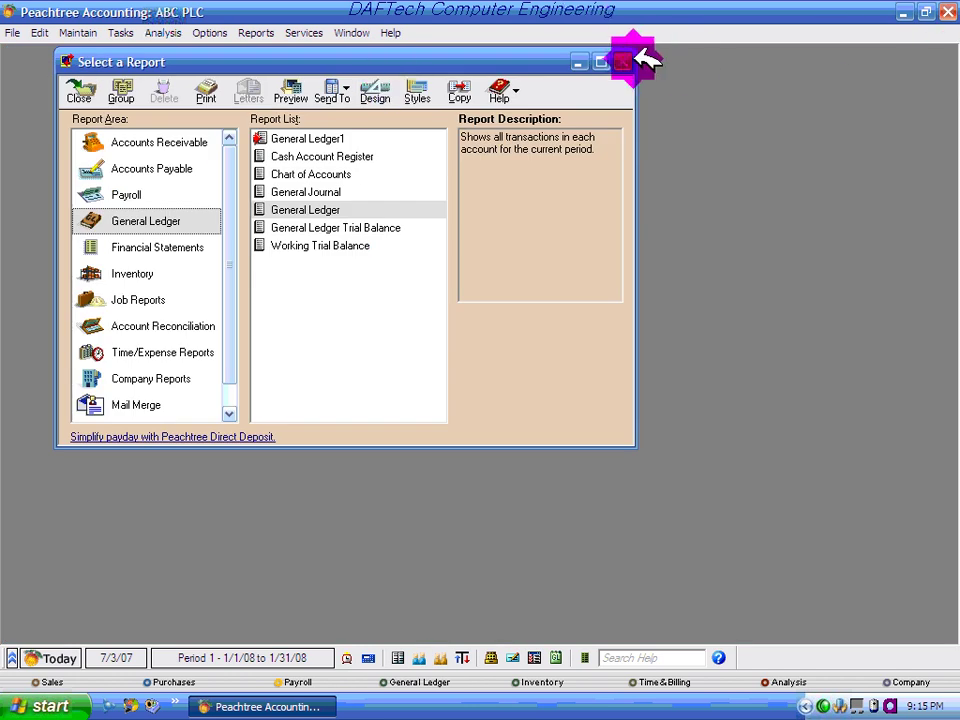
Close the report selection, open the other ABC PLC company stored in the abcplca directory, and sign in with the user ID and password
click(624, 61)
click(16, 33)
click(44, 52)
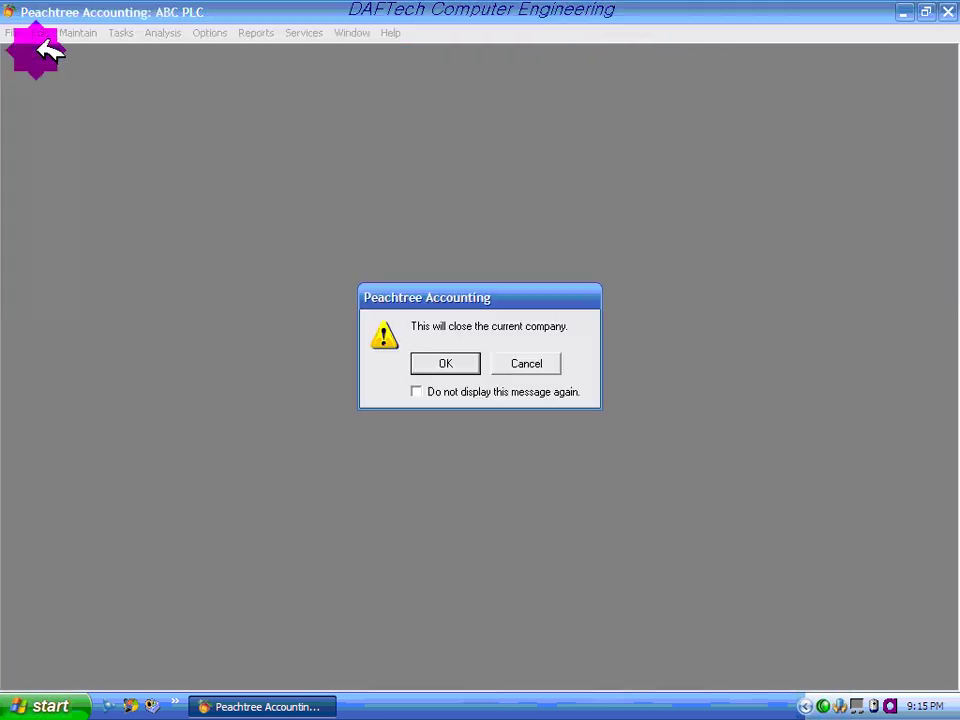
click(452, 362)
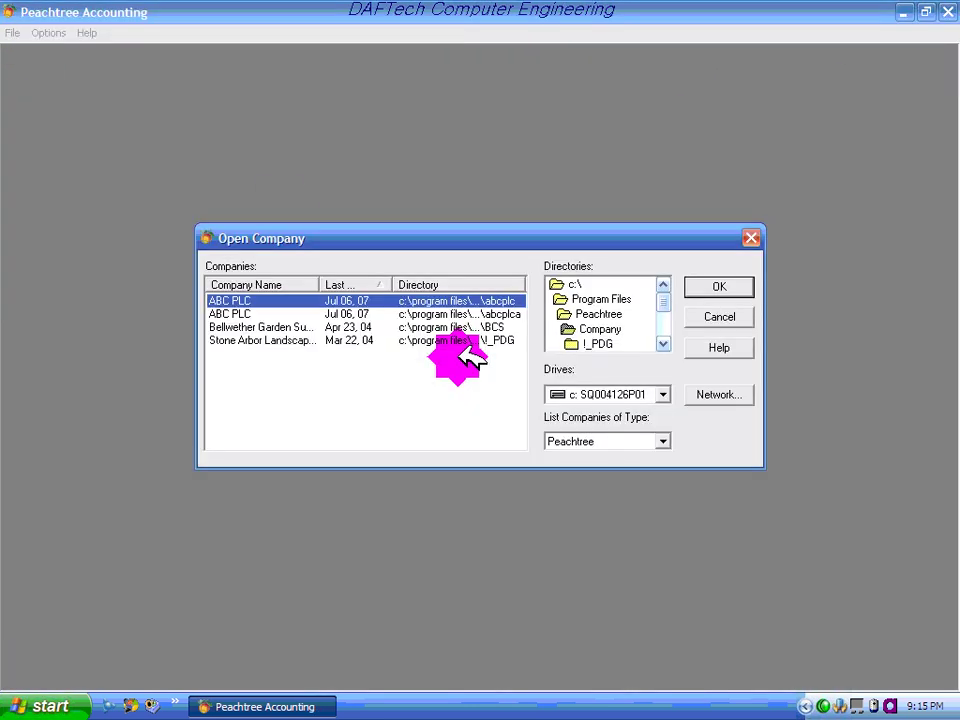
click(350, 312)
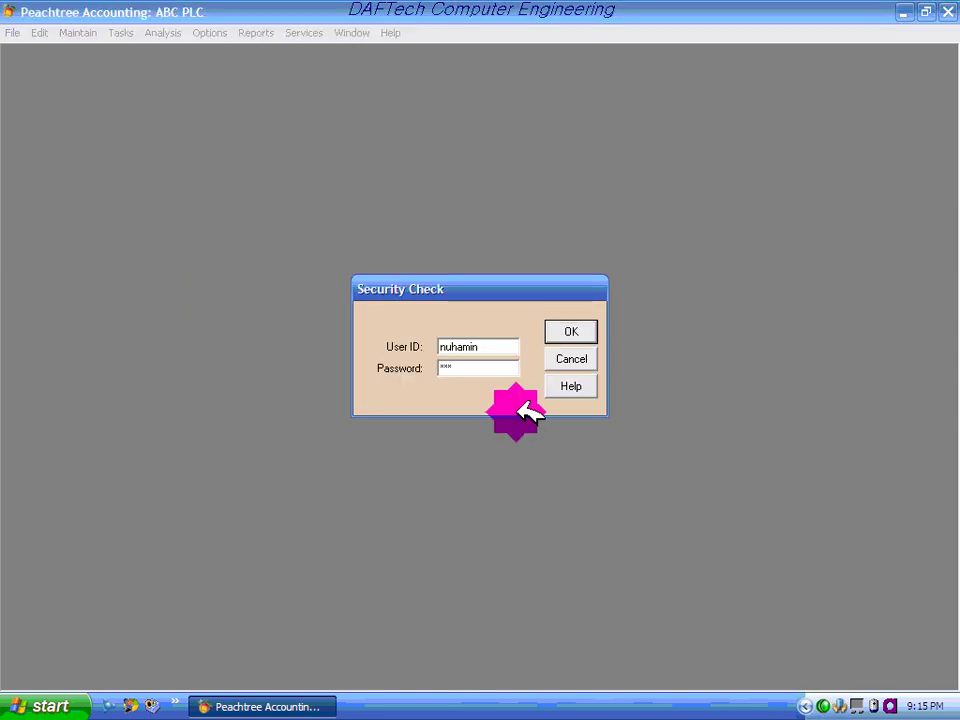
key(Return)
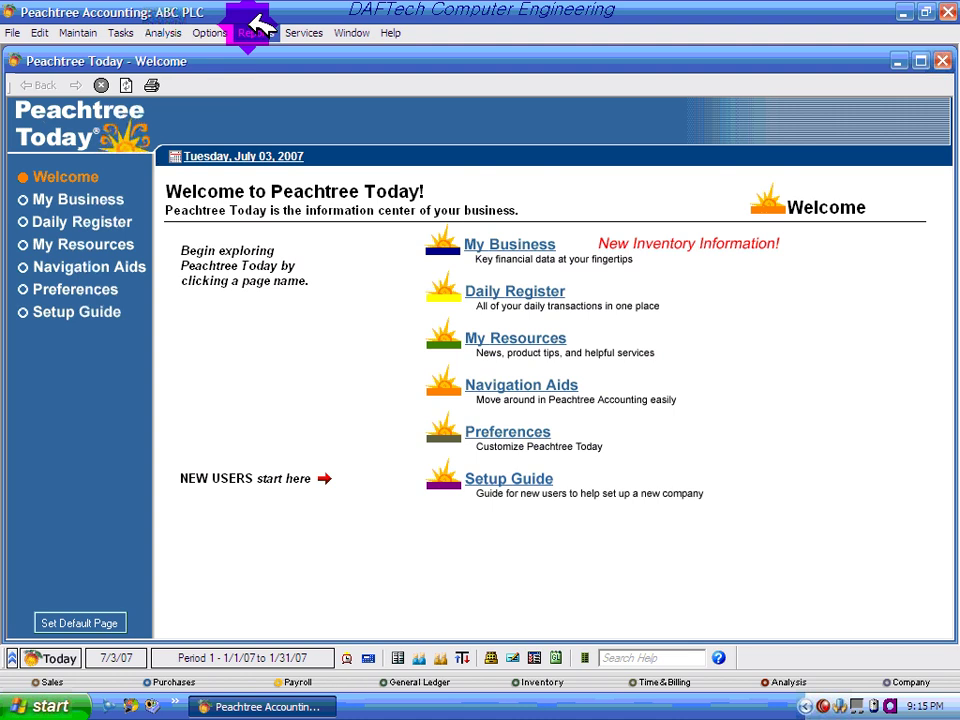
View this company's General Ledger report to check its account balances, and close the report, the report selection and the Peachtree Today window
click(258, 25)
click(272, 104)
double_click(328, 212)
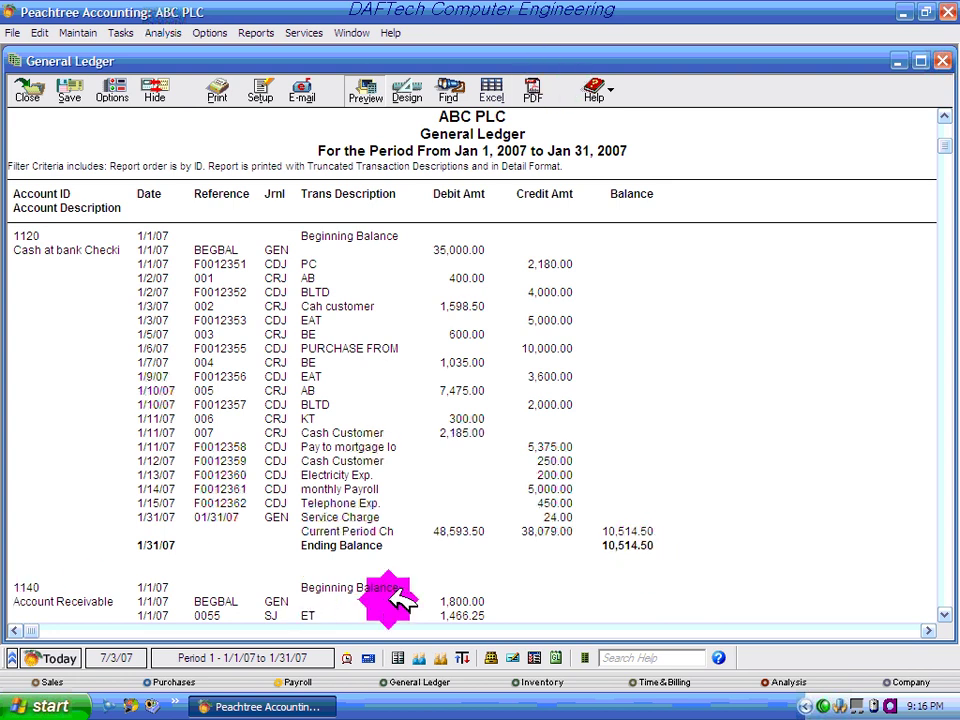
click(942, 60)
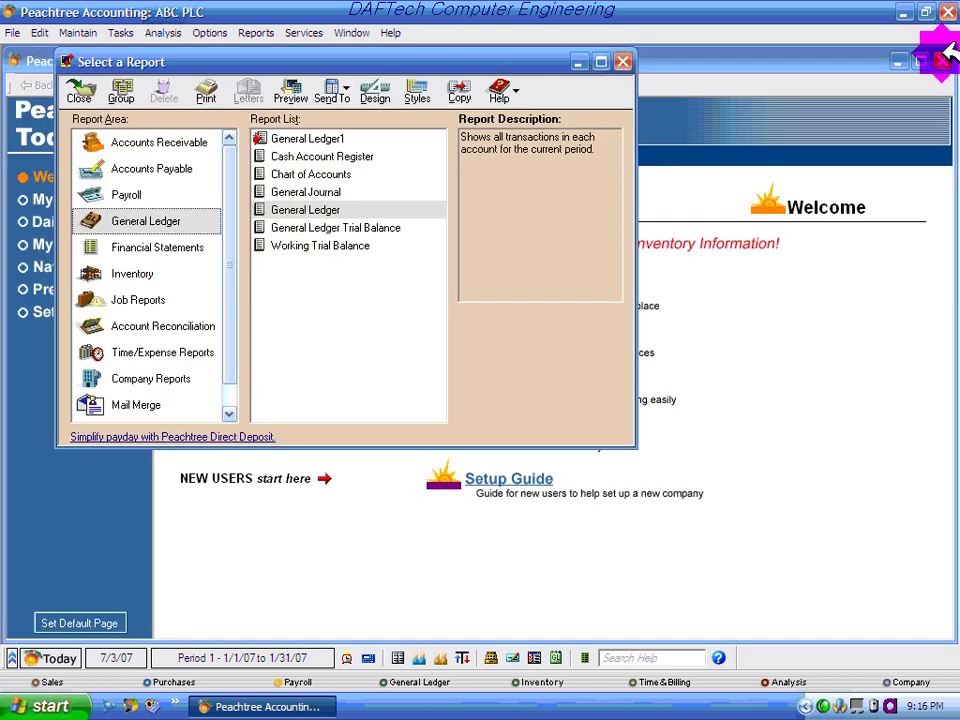
click(624, 62)
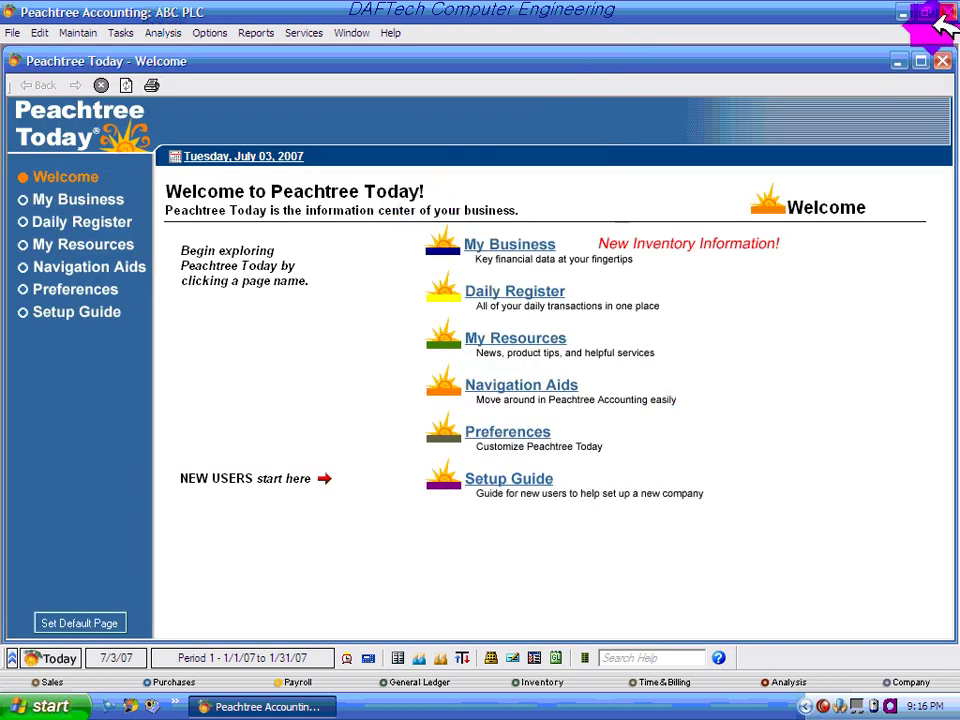
click(942, 60)
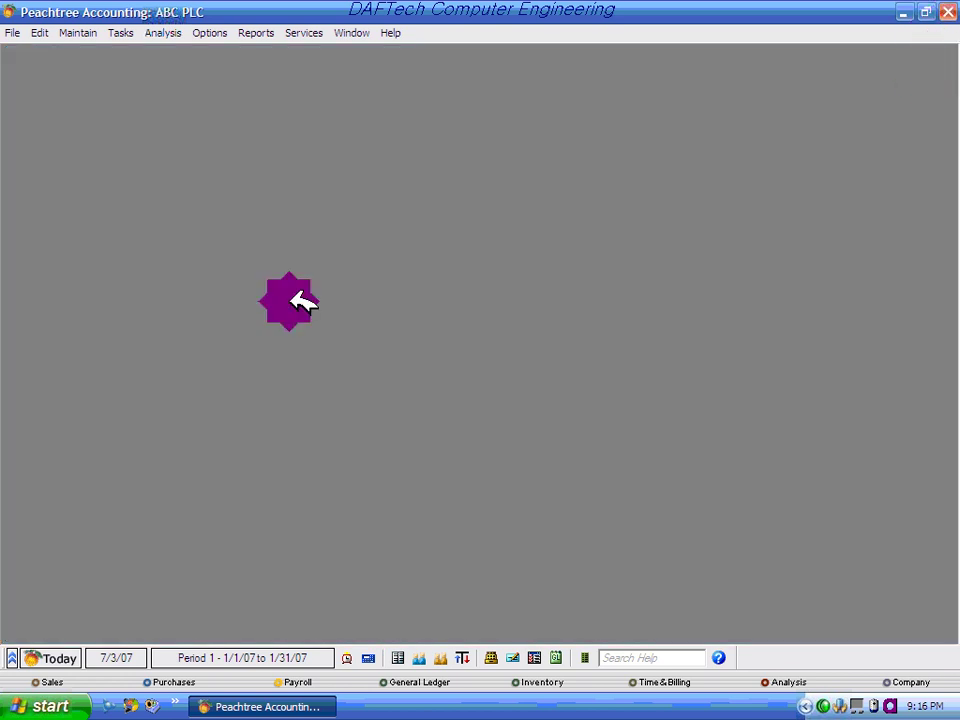